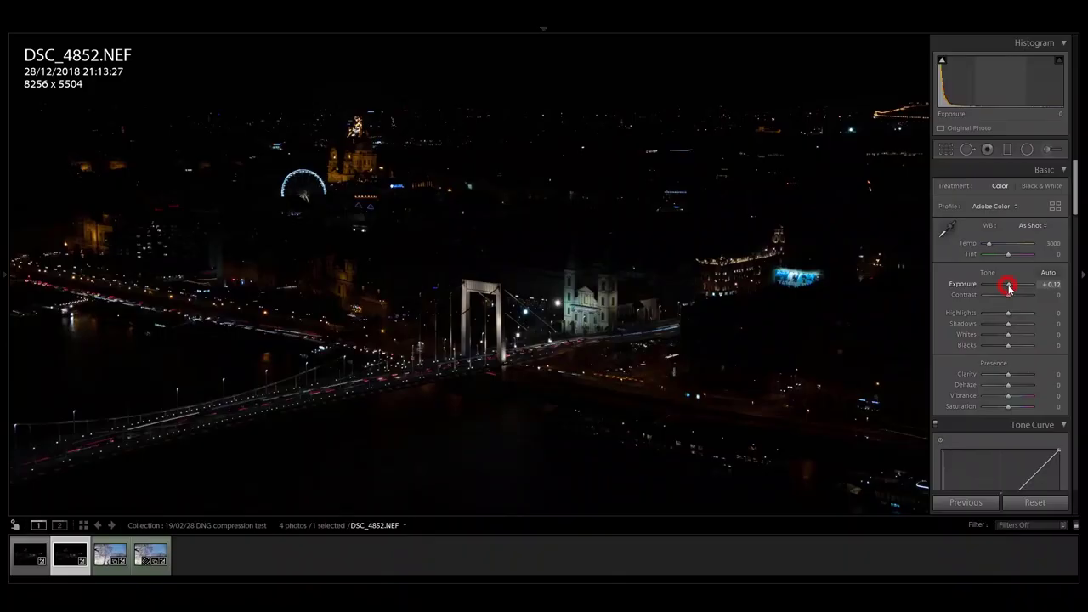
Find the Adobe DNG Converter help page on the Adobe Support site
left_click_drag(1008, 286, 1023, 286)
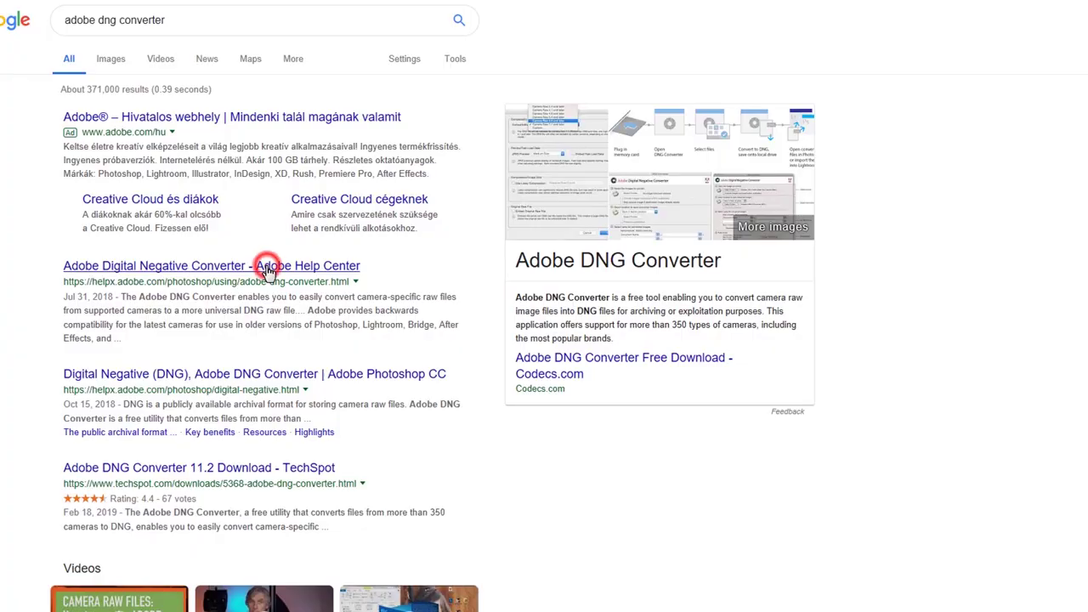
Open the Adobe Digital Negative Converter help page and download the Windows converter
left_click(267, 268)
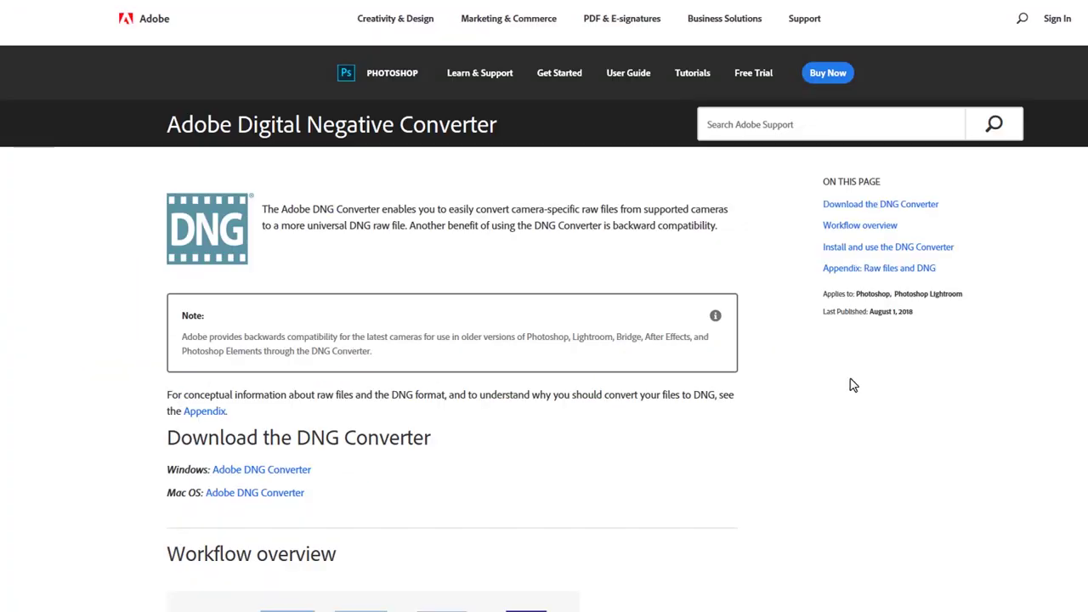
left_click(283, 472)
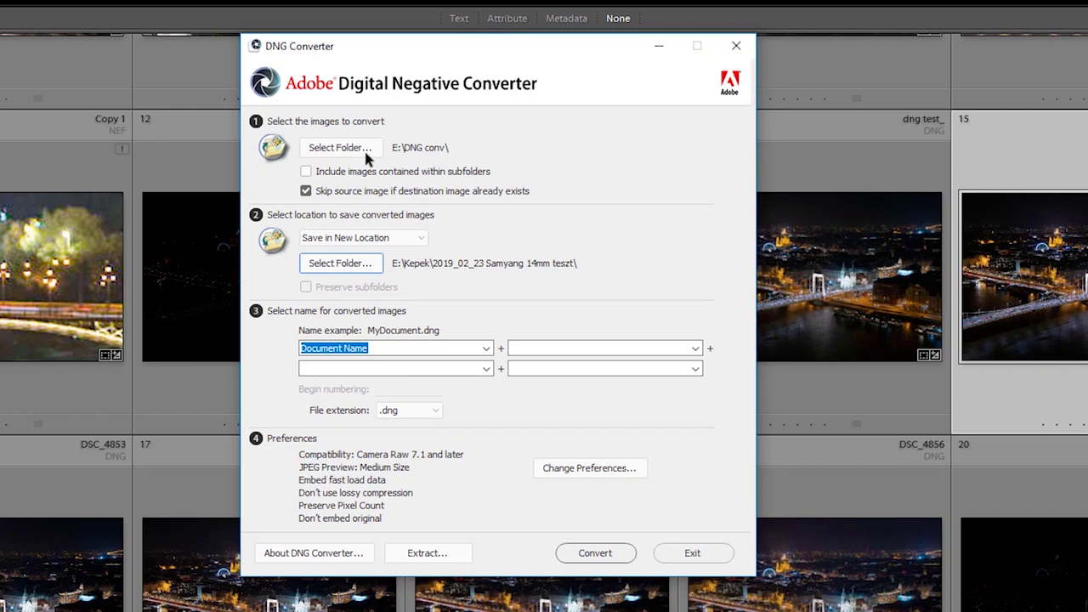
left_click(359, 148)
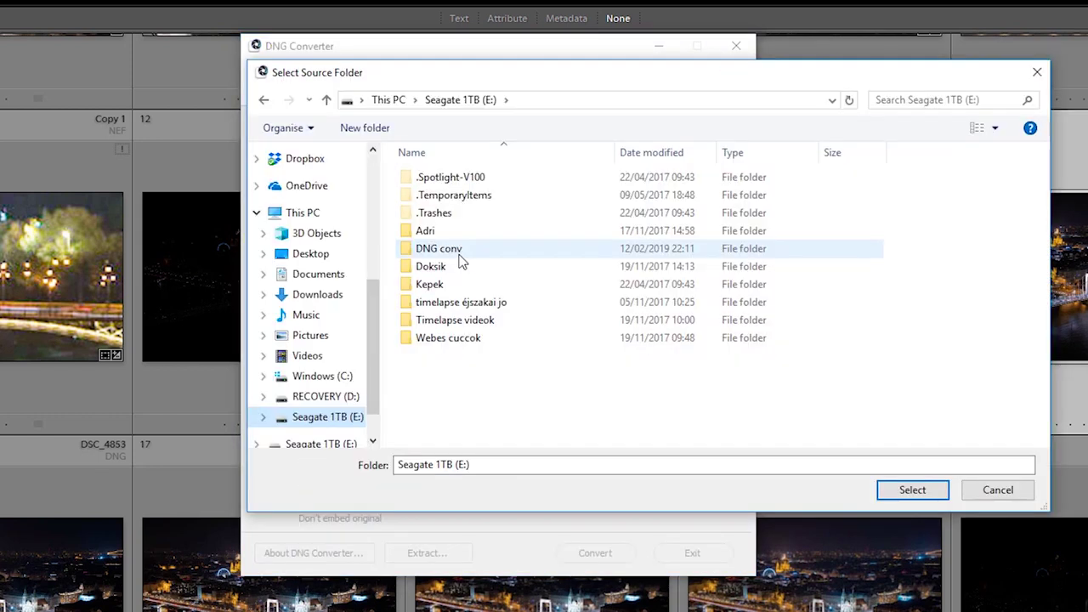
left_click(459, 249)
left_click(904, 485)
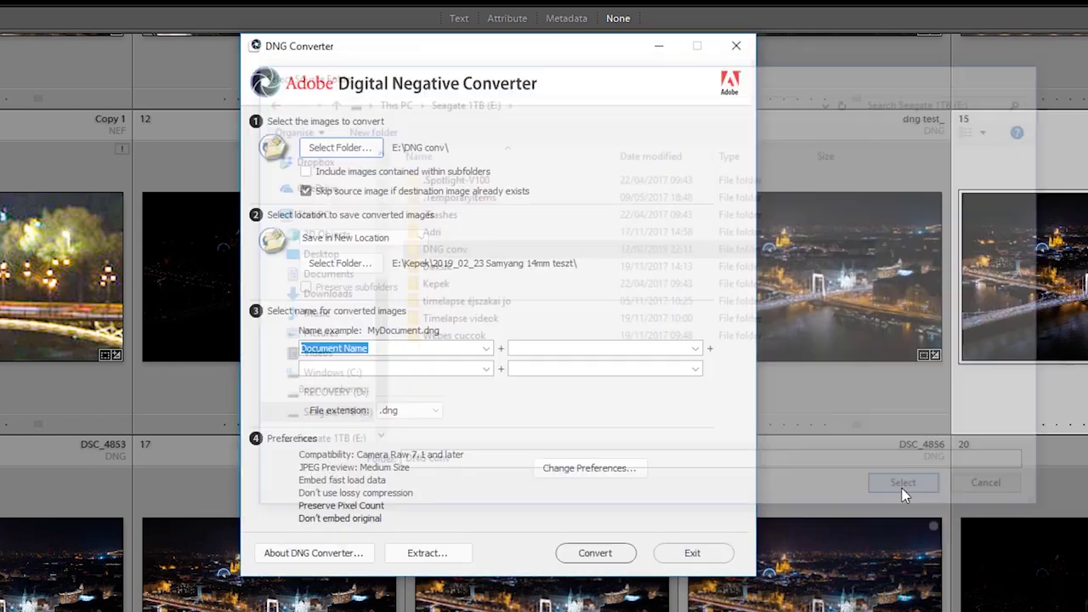
left_click(365, 240)
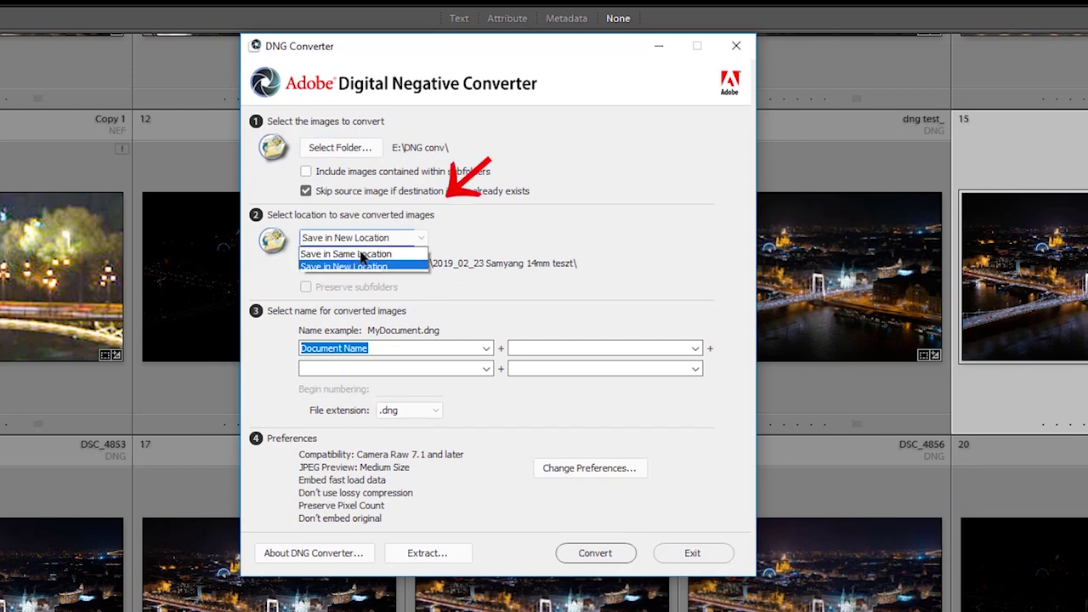
left_click(364, 254)
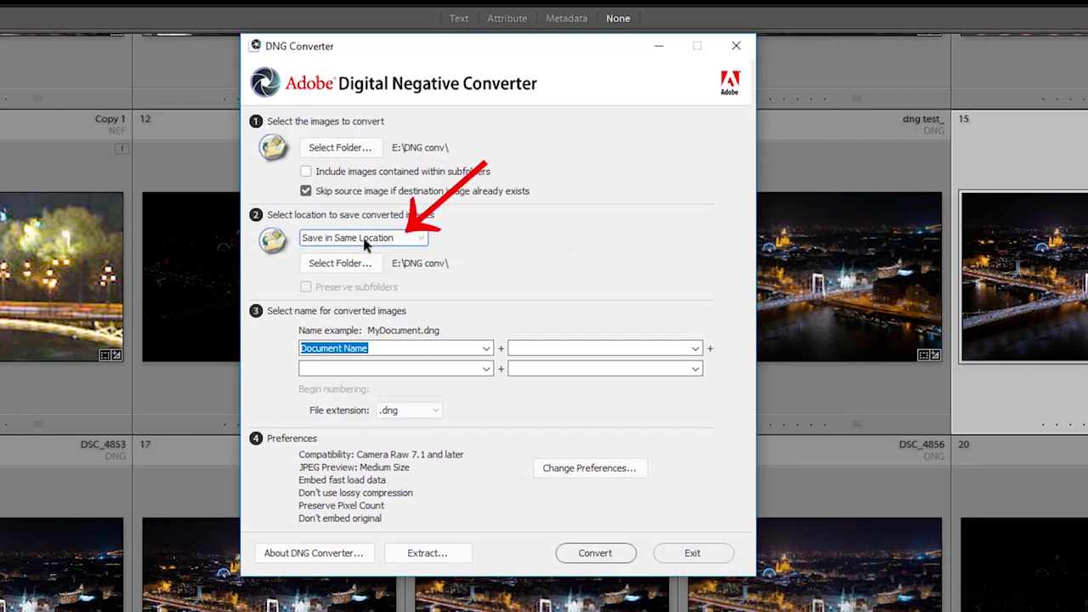
left_click(366, 244)
left_click(364, 263)
left_click(365, 264)
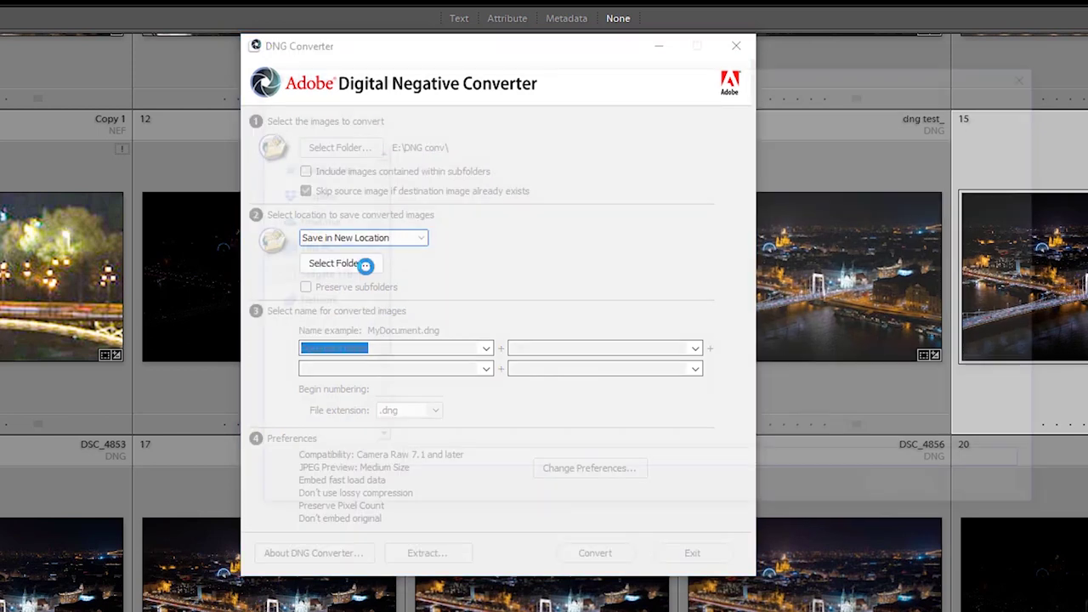
left_click(466, 99)
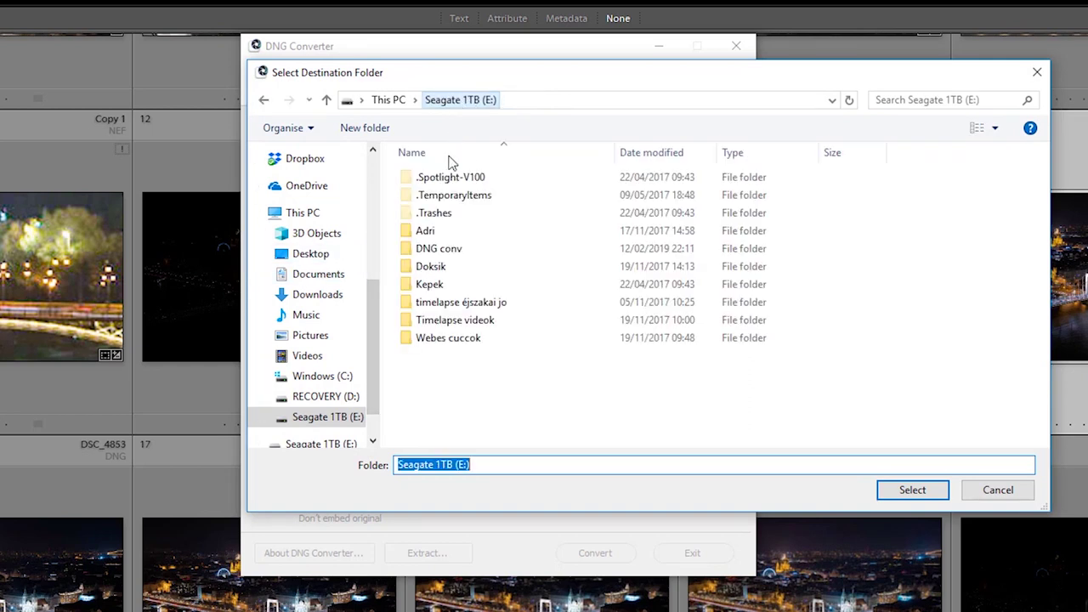
key("Escape")
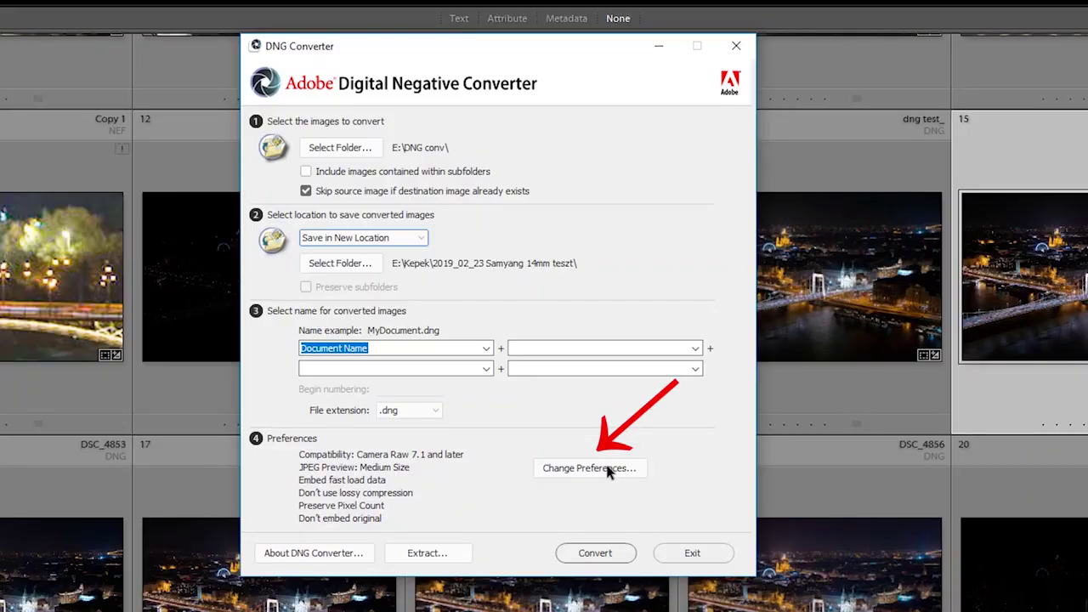
Set the converter preferences to Use Lossy Compression with Preserve Pixel Count
left_click(608, 469)
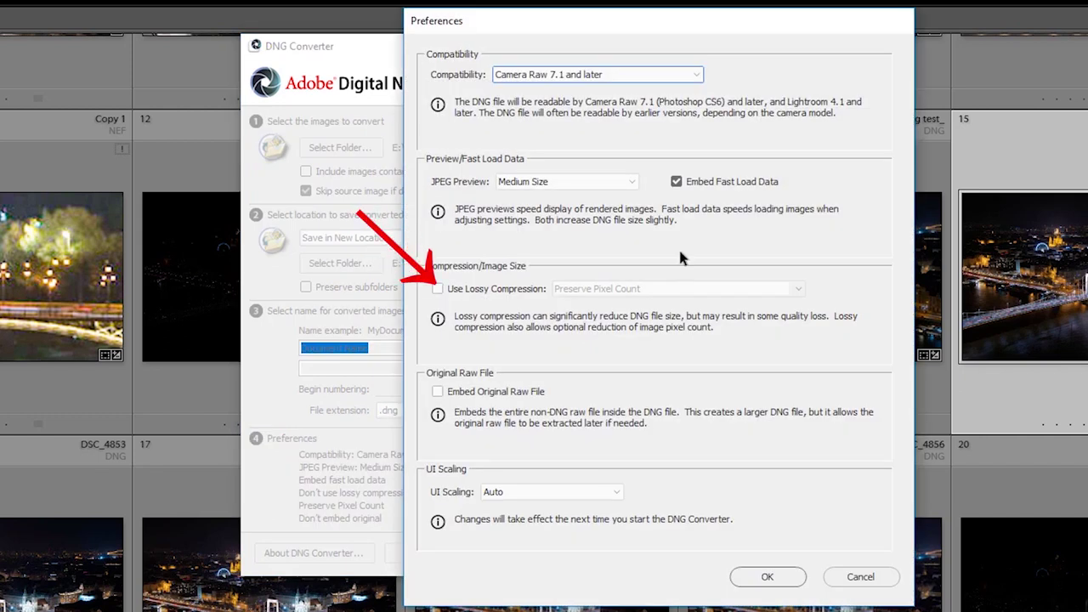
left_click(437, 289)
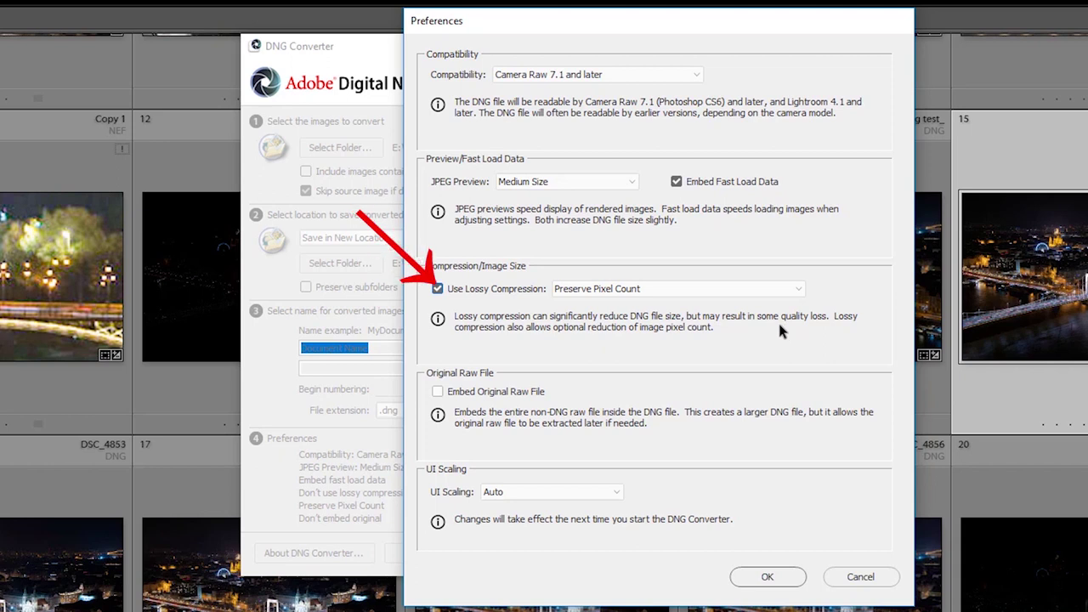
left_click(746, 288)
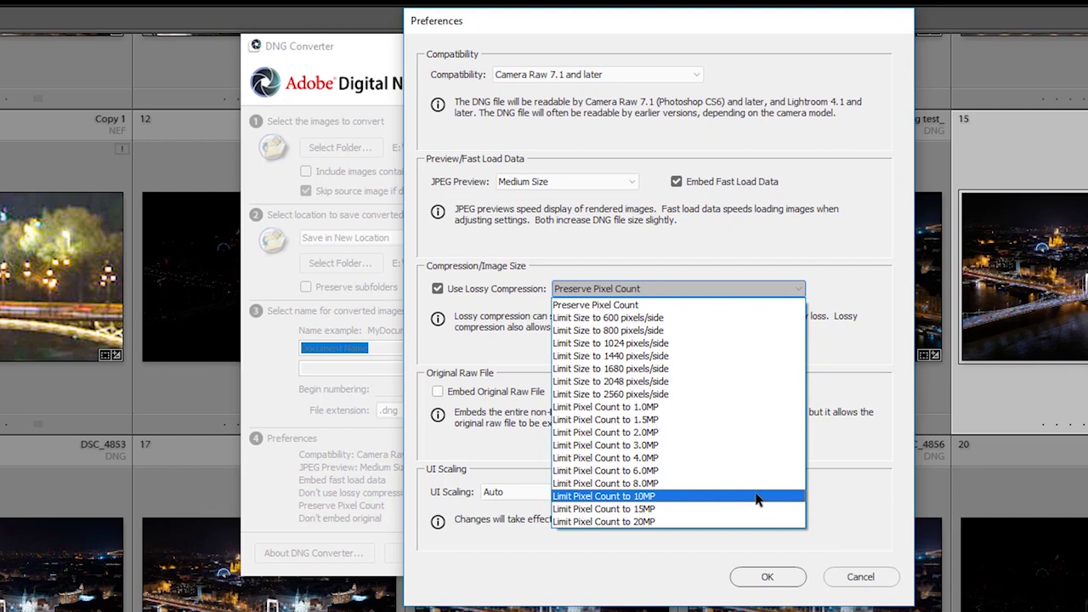
left_click(738, 308)
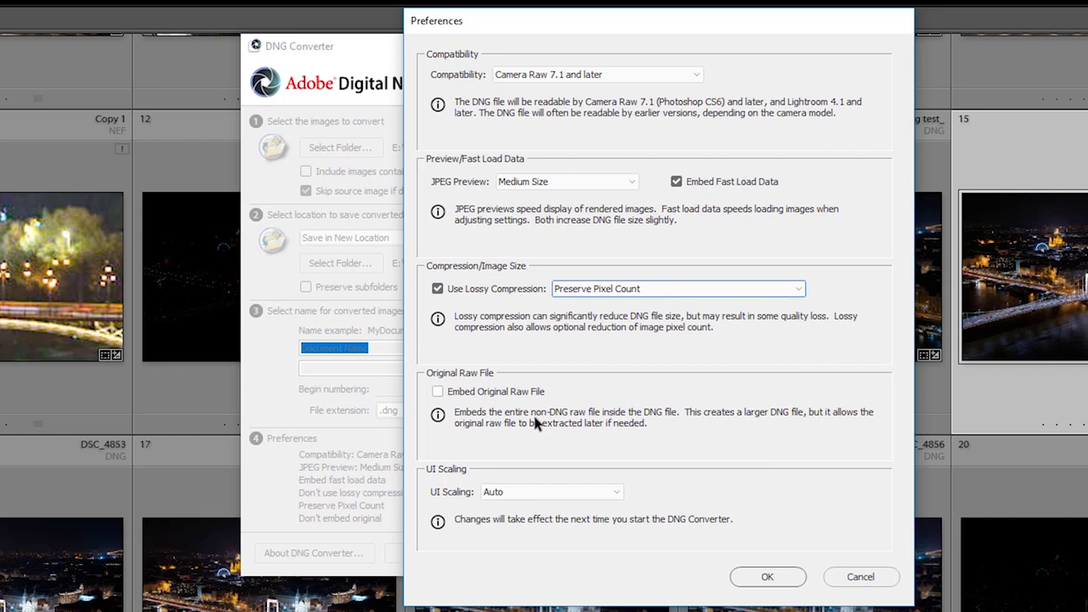
left_click(770, 576)
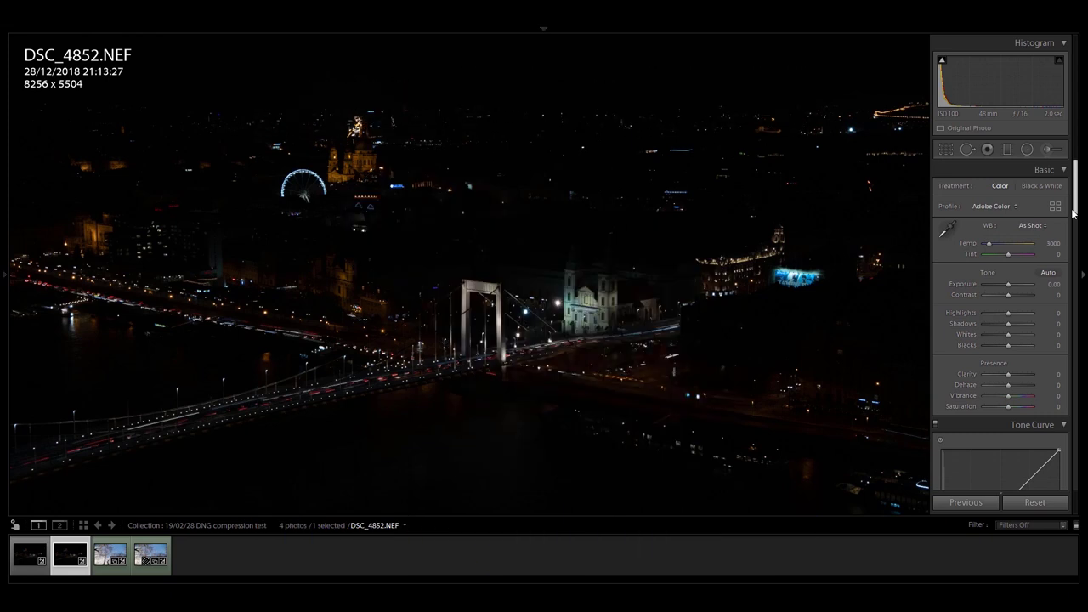
Brighten the night photo: Exposure +4.00, Temp 2900, Tint +10, Highlights -45, Vibrance +24
left_click_drag(1008, 283, 1032, 286)
left_click(1052, 244)
type("2900")
key("Tab")
type("10")
key("Return")
left_click_drag(1008, 313, 1000, 314)
left_click(1015, 395)
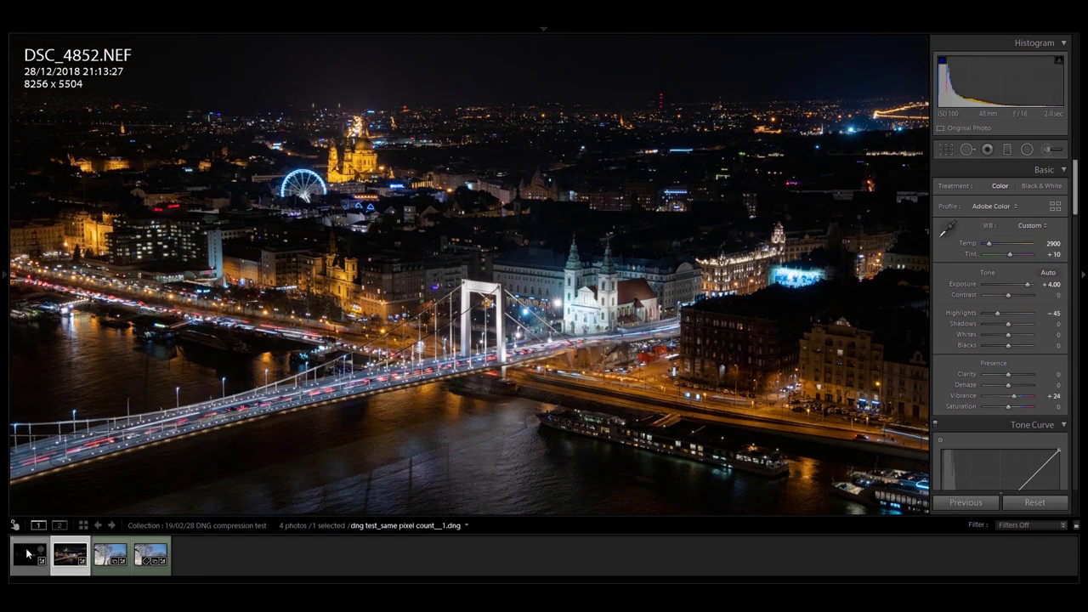
Sync the edits to the DNG and compare both photos side by side at 1:1
left_click(28, 555, "ctrl")
left_click(966, 502)
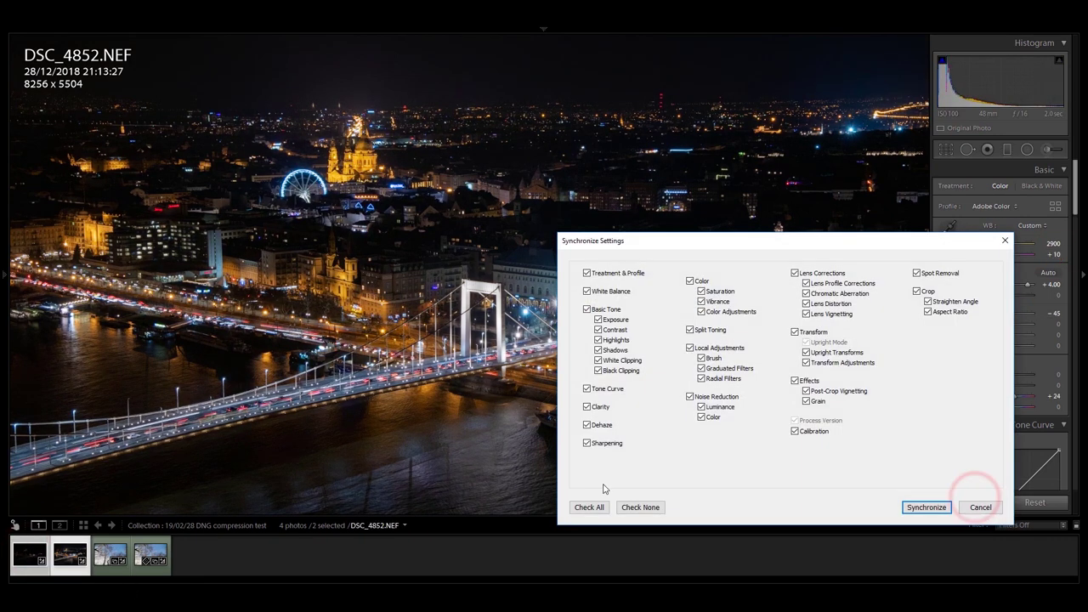
left_click(927, 507)
left_click(31, 554)
key("c")
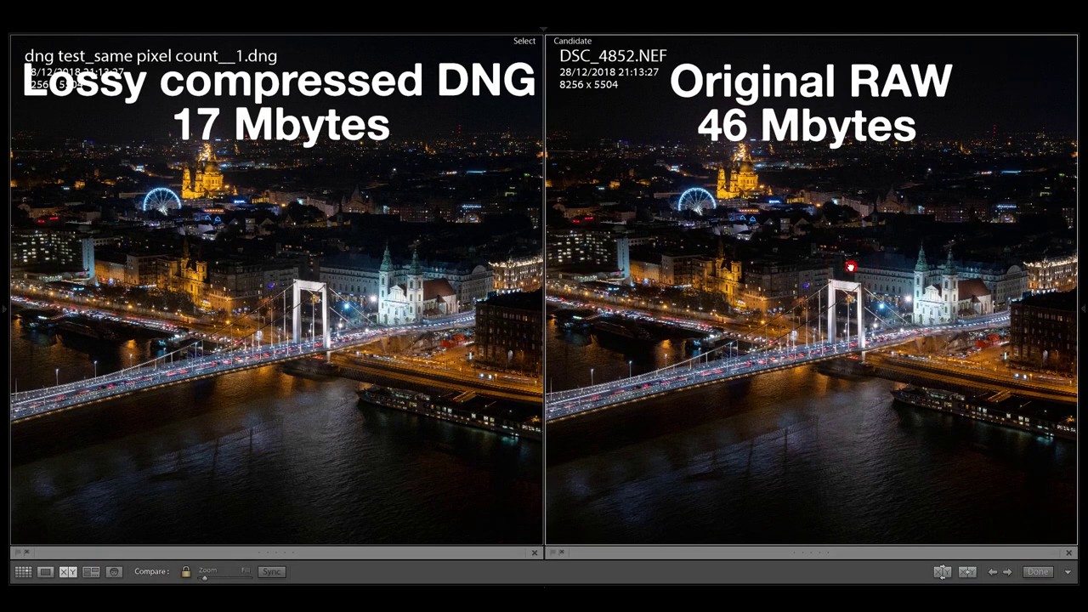
left_click(851, 265)
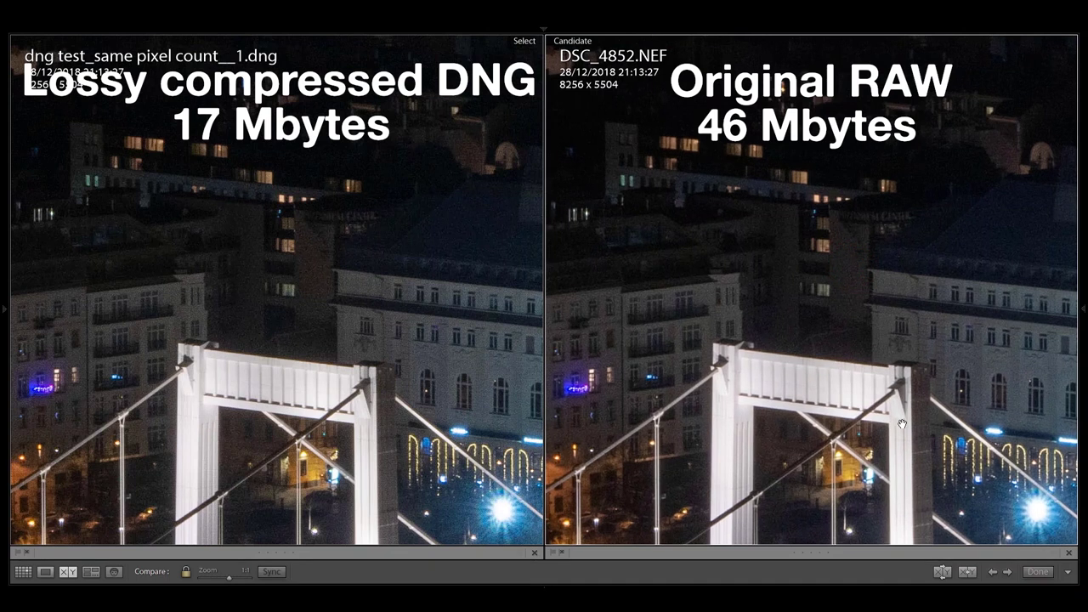